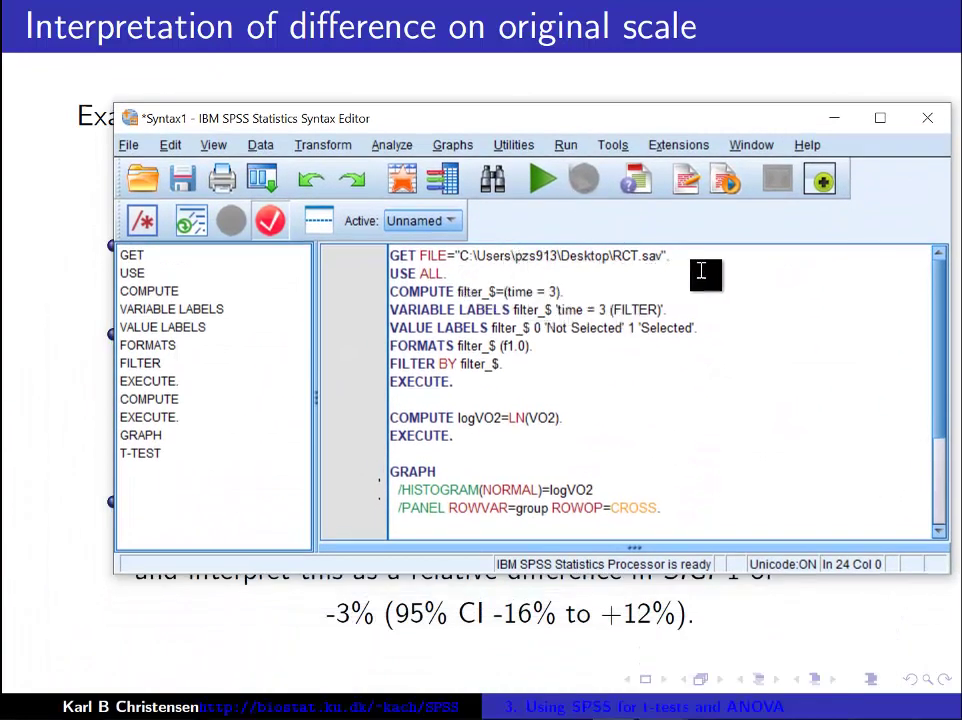
Highlight the time = 3 filter and the logVO2 computation in the syntax.
{"action": "left_click_drag", "start_coordinate": [497, 293], "coordinate": [569, 313]}
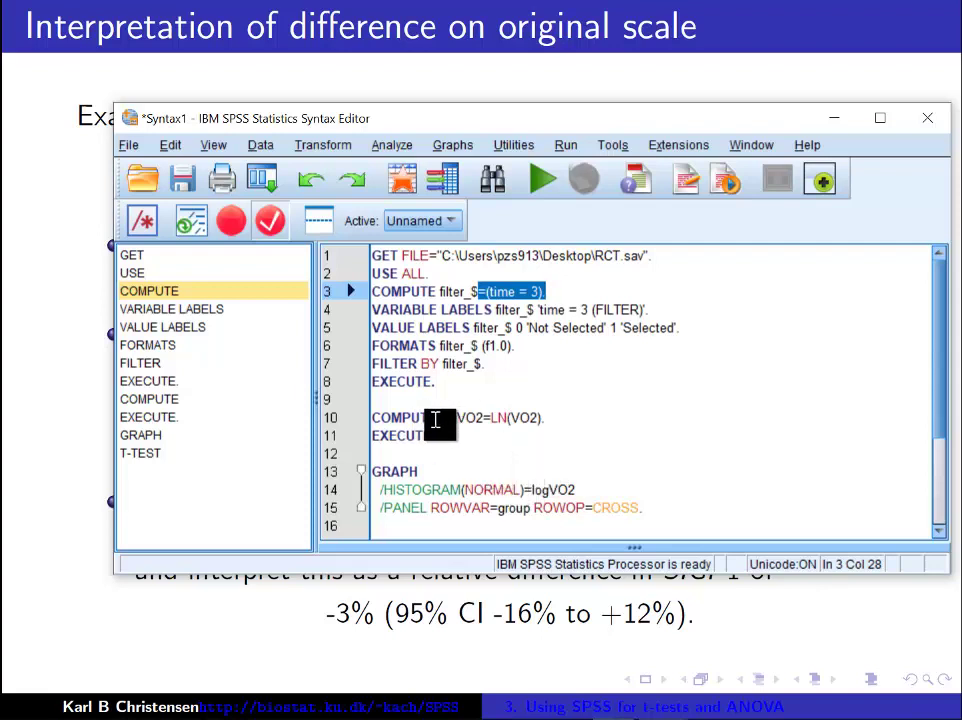
{"action": "left_click_drag", "start_coordinate": [440, 419], "coordinate": [492, 422]}
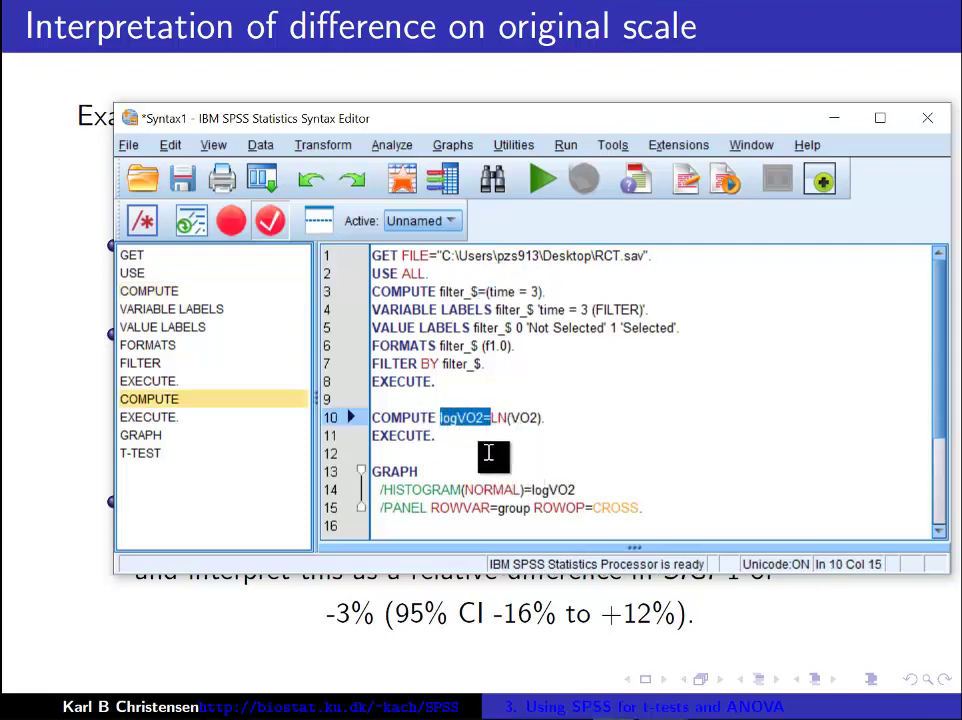
{"action": "left_click", "coordinate": [580, 474]}
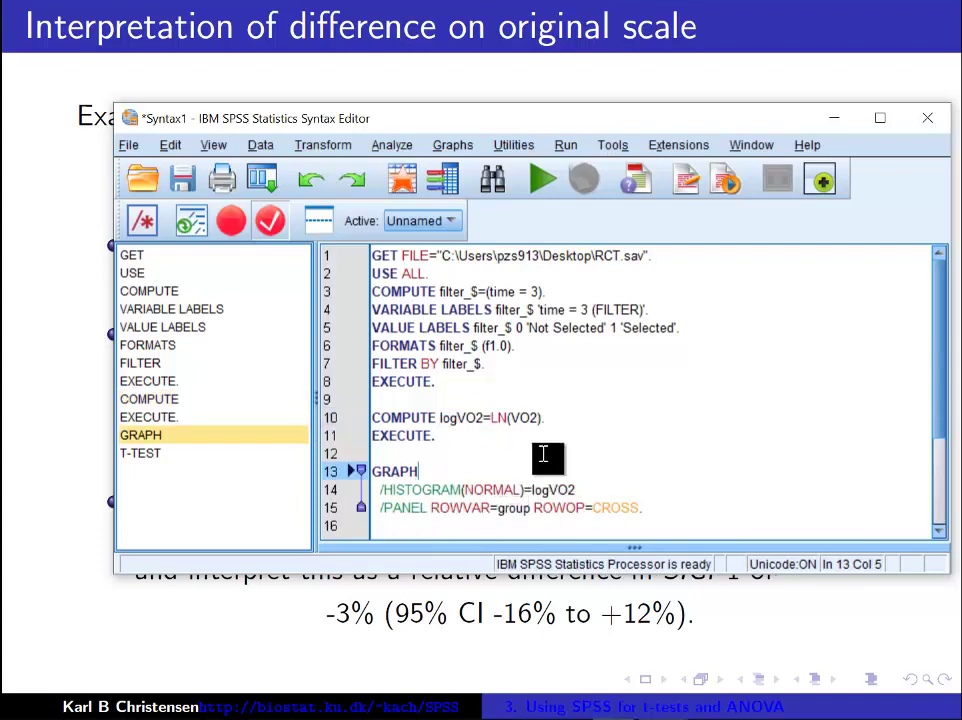
Select the syntax from GET through GRAPH and run it.
{"action": "key", "text": "ctrl+a"}
{"action": "left_click", "coordinate": [604, 440]}
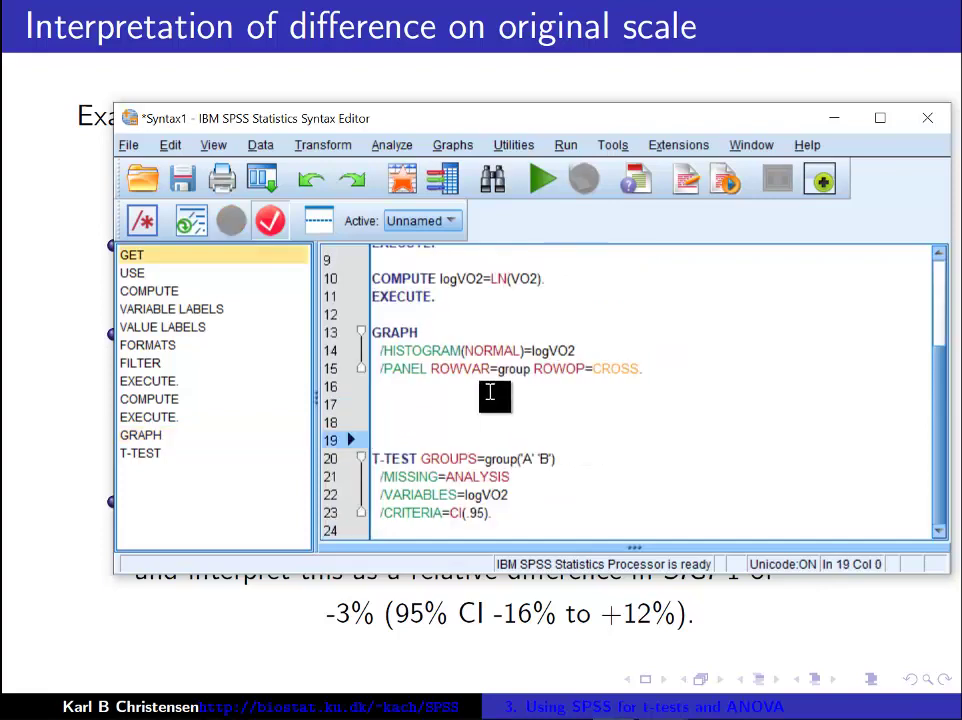
{"action": "left_click_drag", "start_coordinate": [451, 393], "coordinate": [268, 102]}
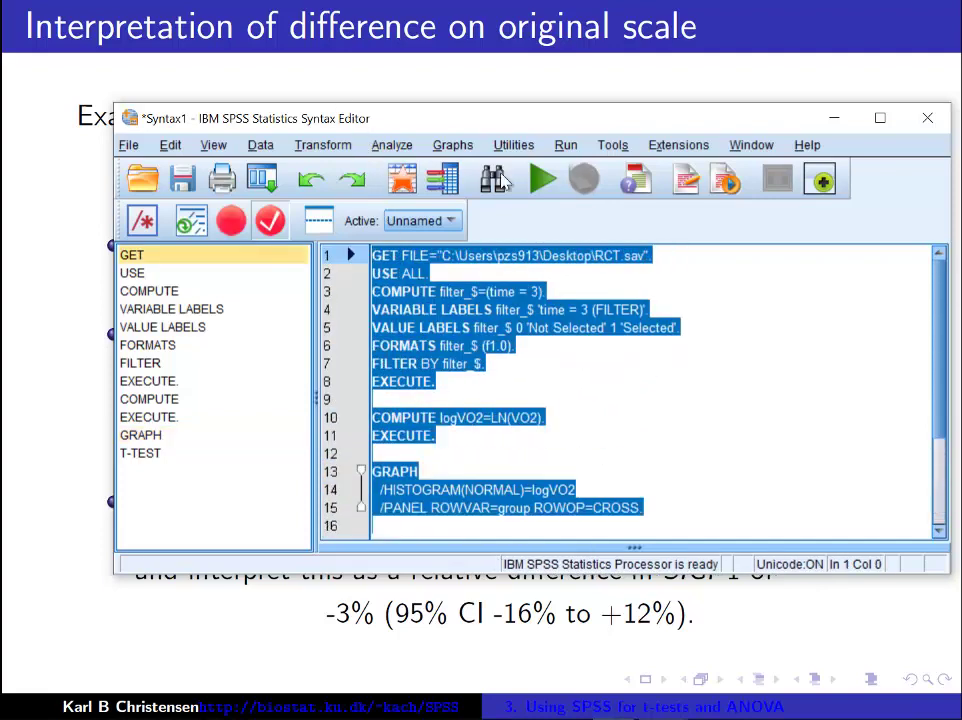
{"action": "left_click", "coordinate": [543, 179]}
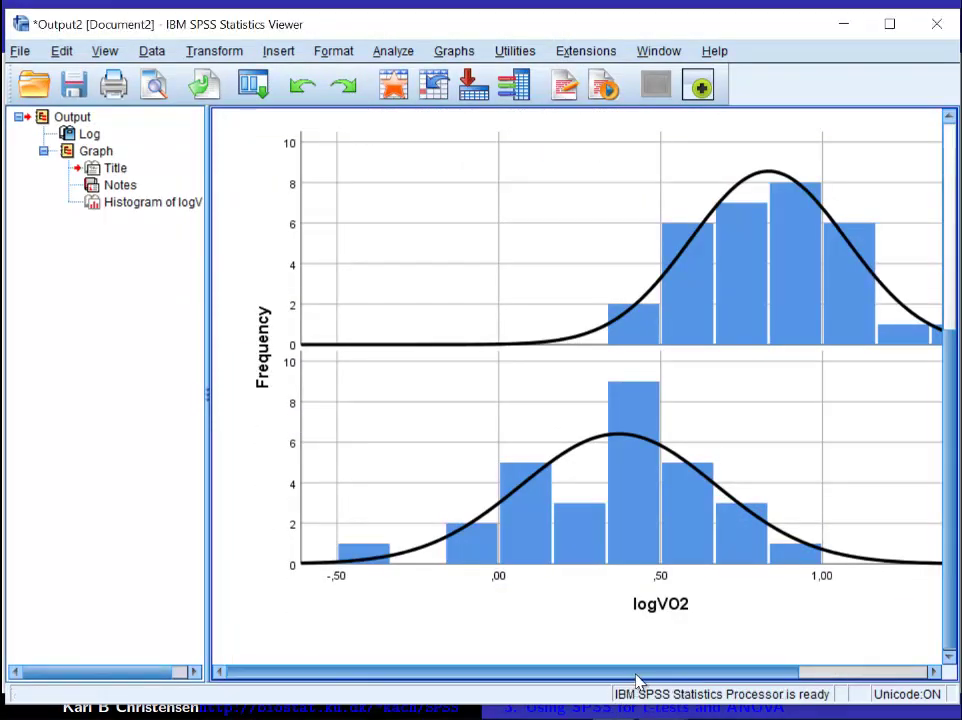
Select the paneled logVO2 histogram chart in the Output Viewer to inspect it.
{"action": "left_click", "coordinate": [636, 529]}
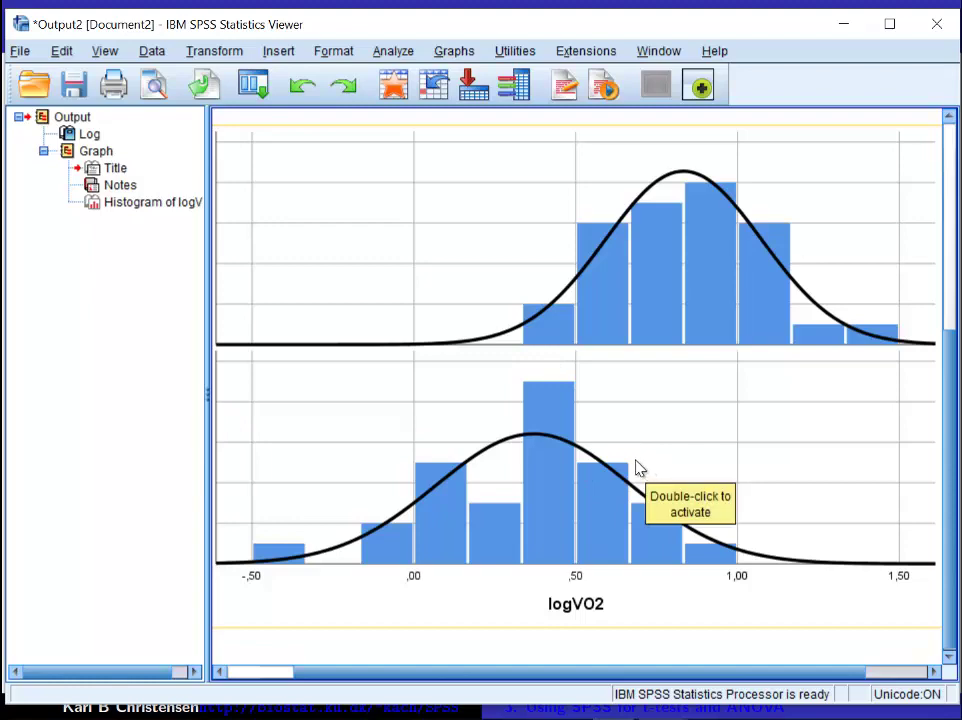
Run the T-TEST block and view mean difference .46302 with CI .32273–.60331.
{"action": "key", "text": "alt+Tab"}
{"action": "scroll", "coordinate": [640, 479], "scroll_direction": "down", "scroll_amount": 3}
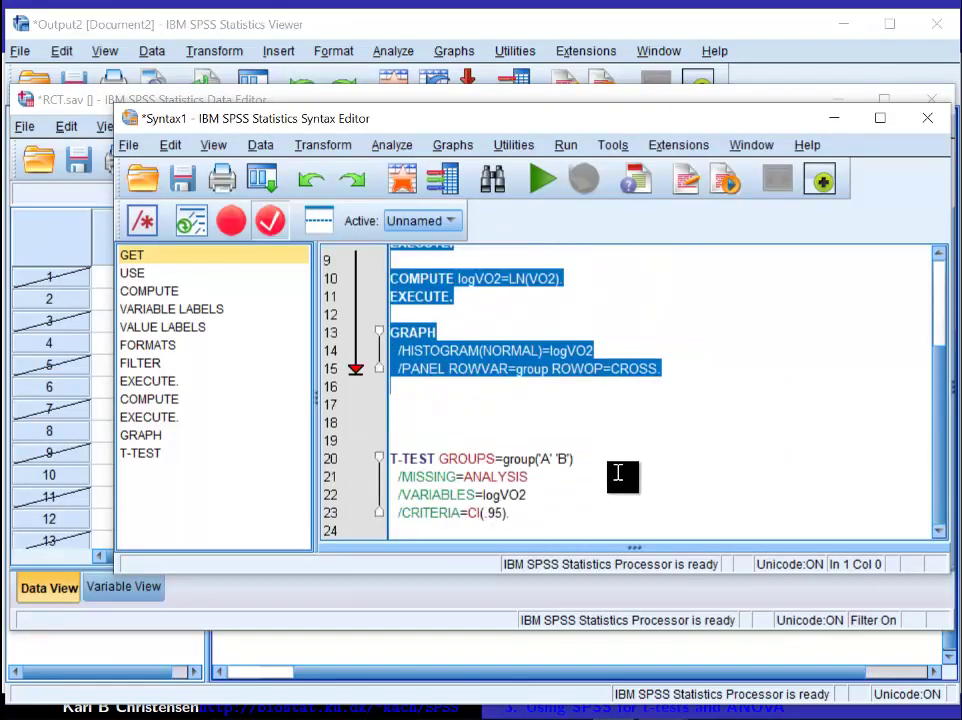
{"action": "left_click", "coordinate": [540, 515]}
{"action": "left_click_drag", "start_coordinate": [540, 515], "coordinate": [399, 434]}
{"action": "left_click", "coordinate": [543, 180]}
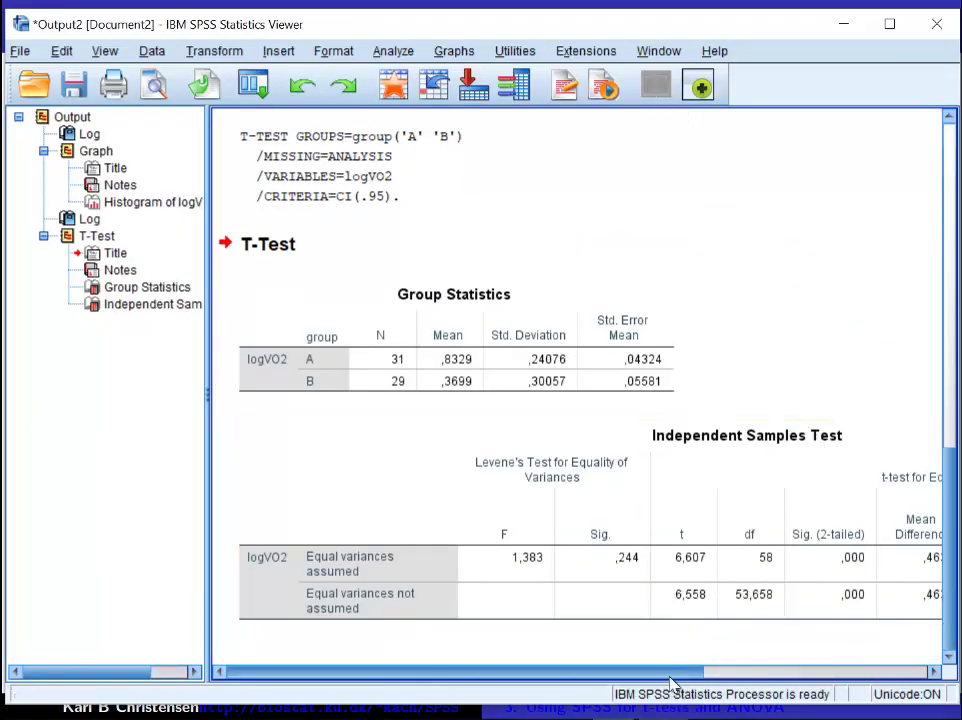
{"action": "left_click_drag", "start_coordinate": [672, 674], "coordinate": [910, 681]}
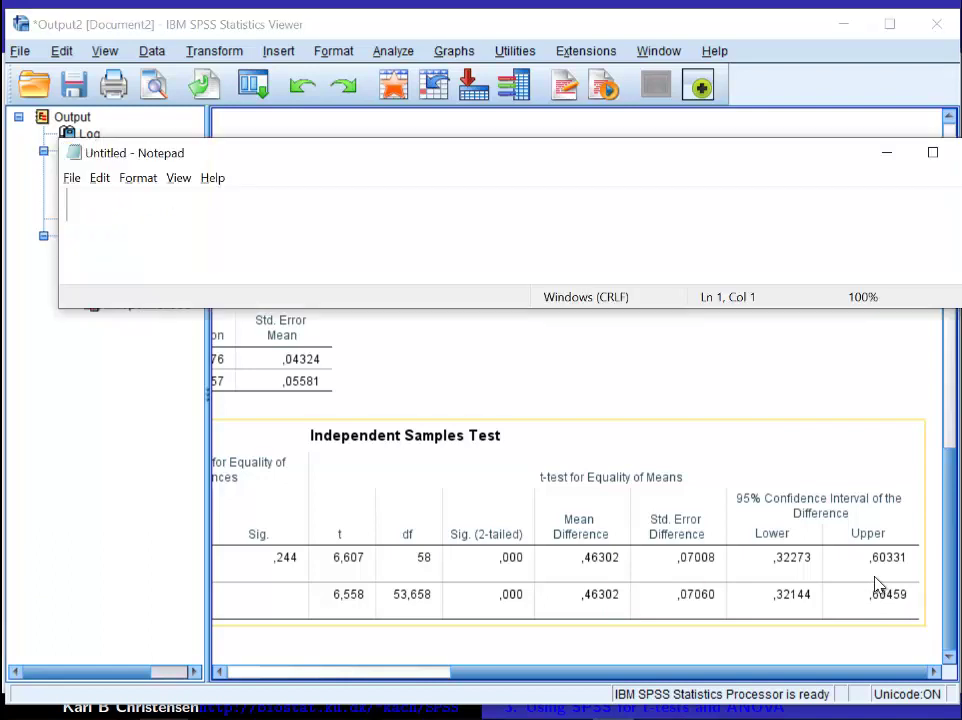
Note '0,46 (0,32 to 0,60)' and its exp() line in Notepad, then launch Calculator.
{"action": "type", "text": "0"}
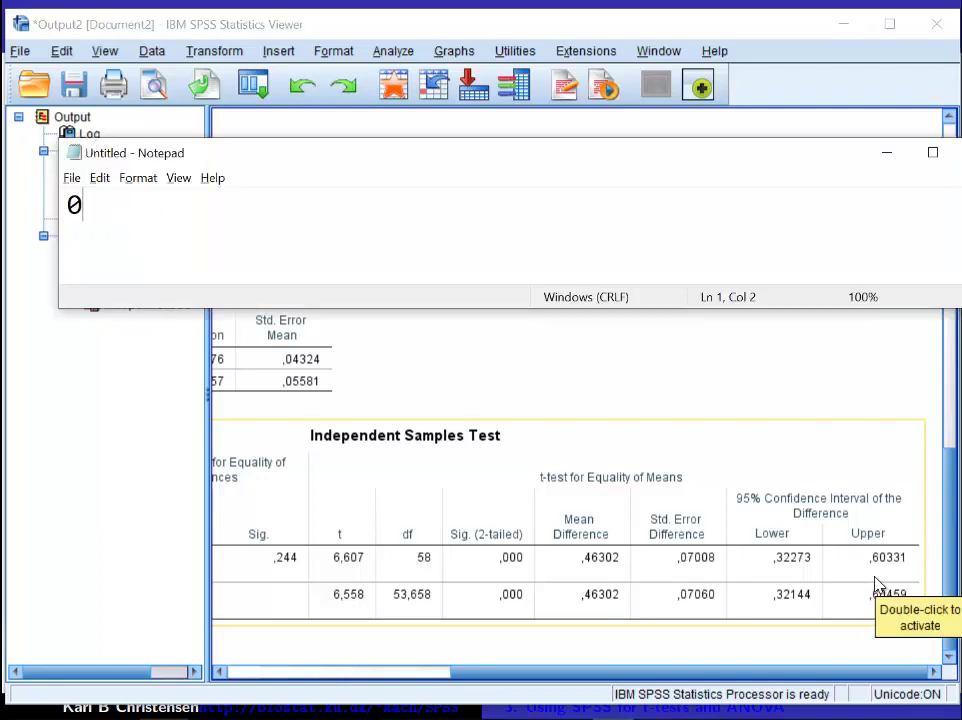
{"action": "type", "text": ",46 (0,32 to 0,60)"}
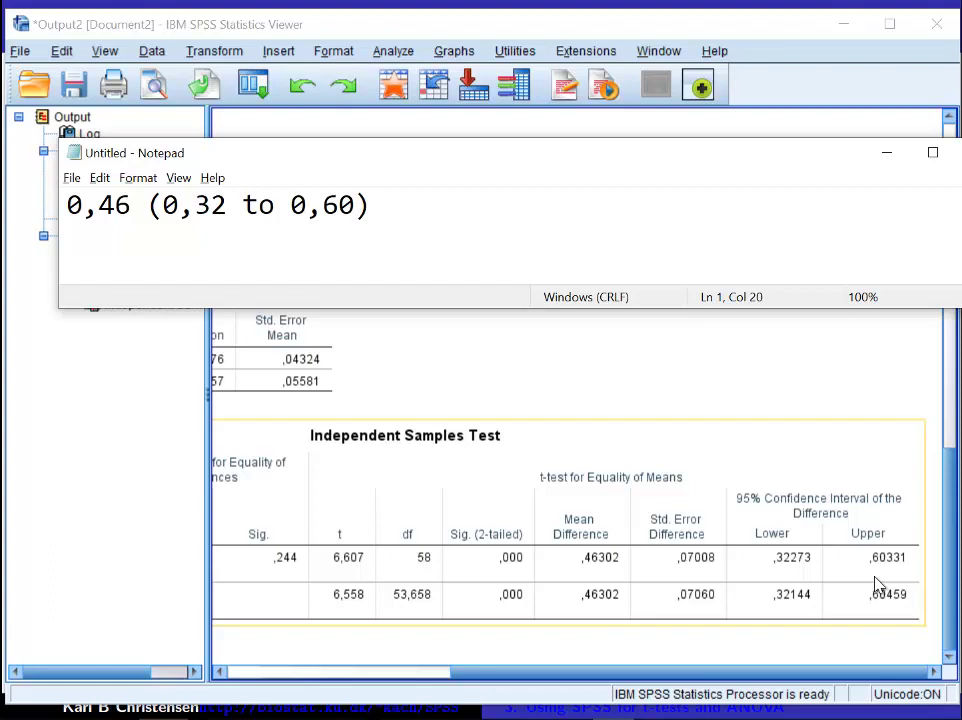
{"action": "key", "text": "Return"}
{"action": "type", "text": "exp(0,46)"}
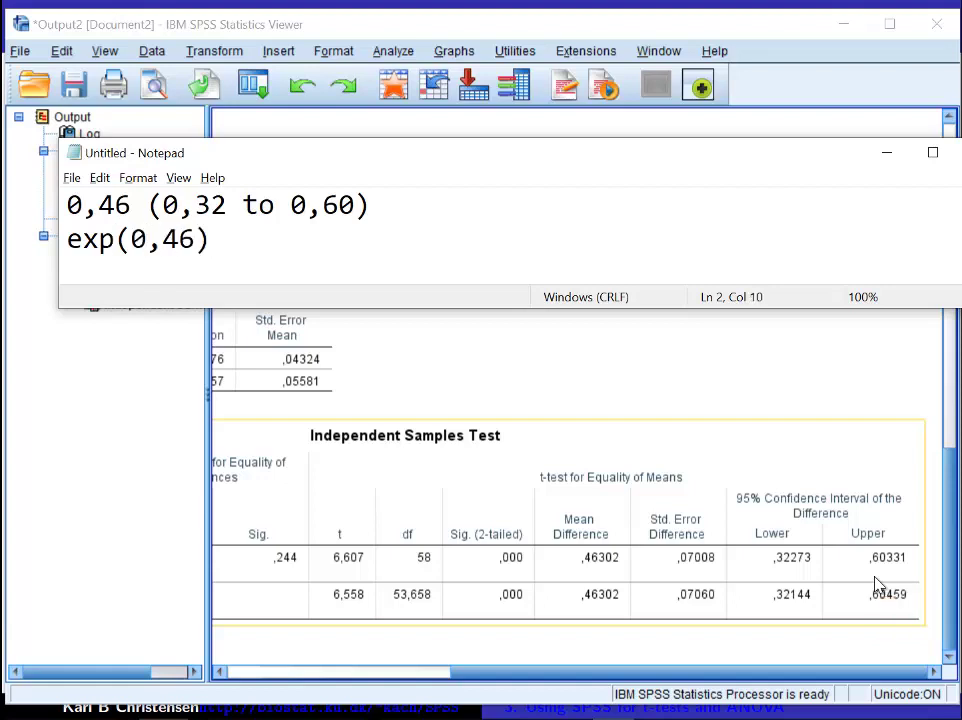
{"action": "type", "text": " ("}
{"action": "type", "text": "er"}
{"action": "type", "text": "xp(0"}
{"action": "type", "text": ",32)"}
{"action": "type", "text": " to "}
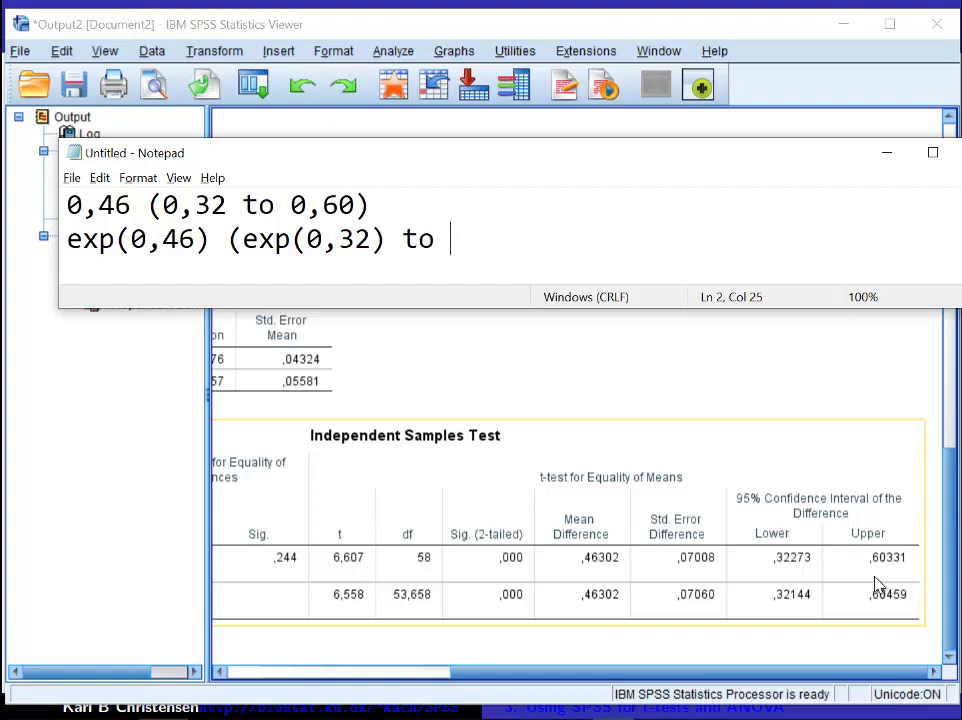
{"action": "type", "text": "exp(0,60))"}
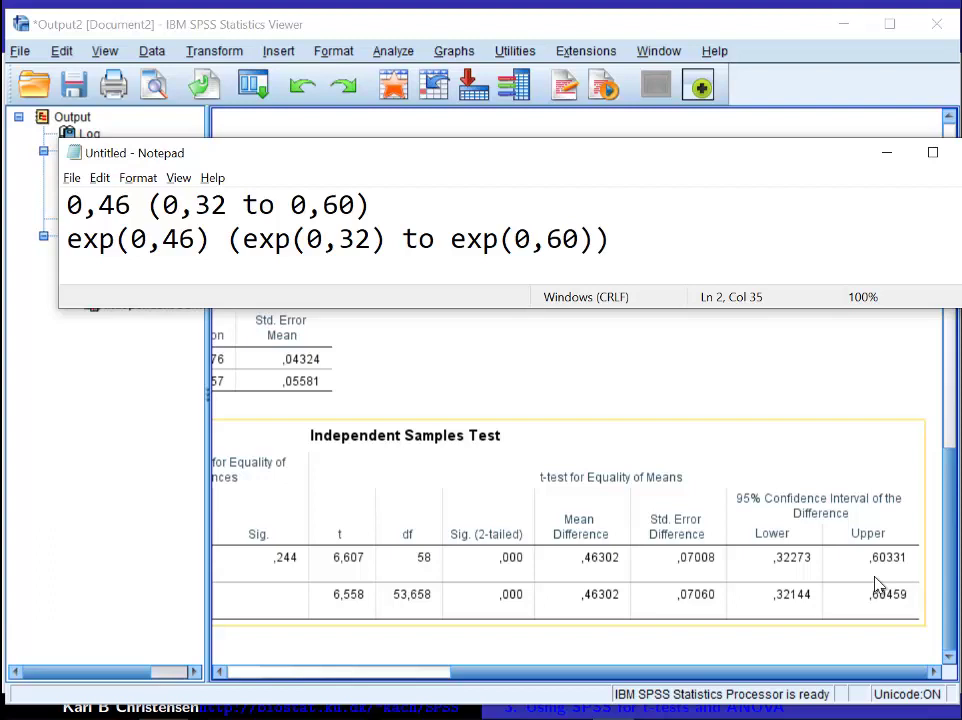
{"action": "key", "text": "XF86Calculator"}
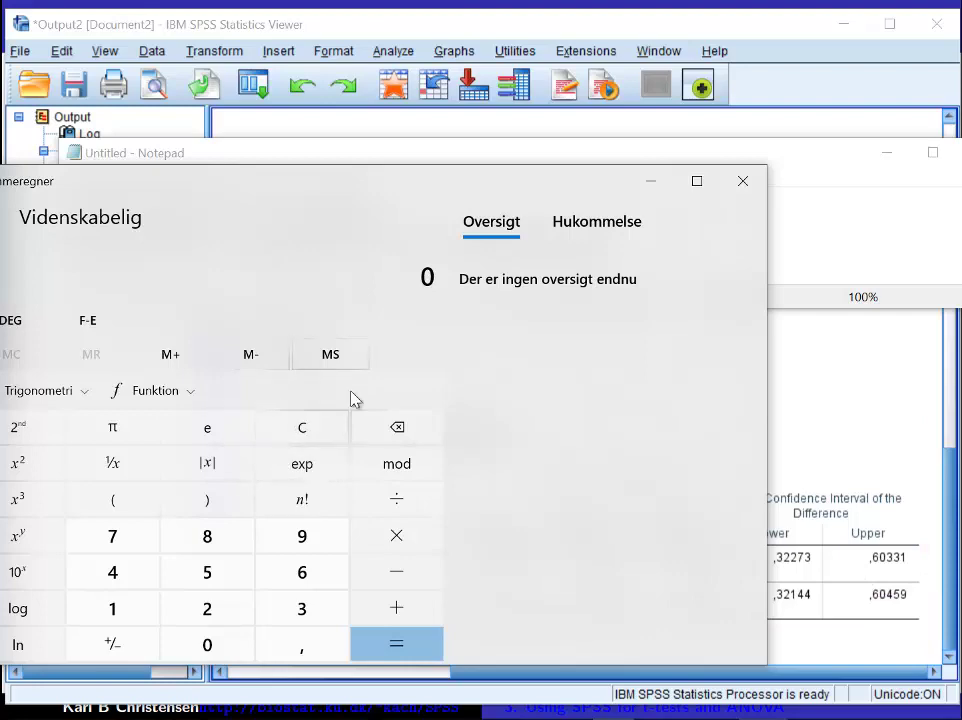
Compute e^0,46 ≈ 1,584 in Calculator.
{"action": "left_click_drag", "start_coordinate": [429, 187], "coordinate": [468, 180]}
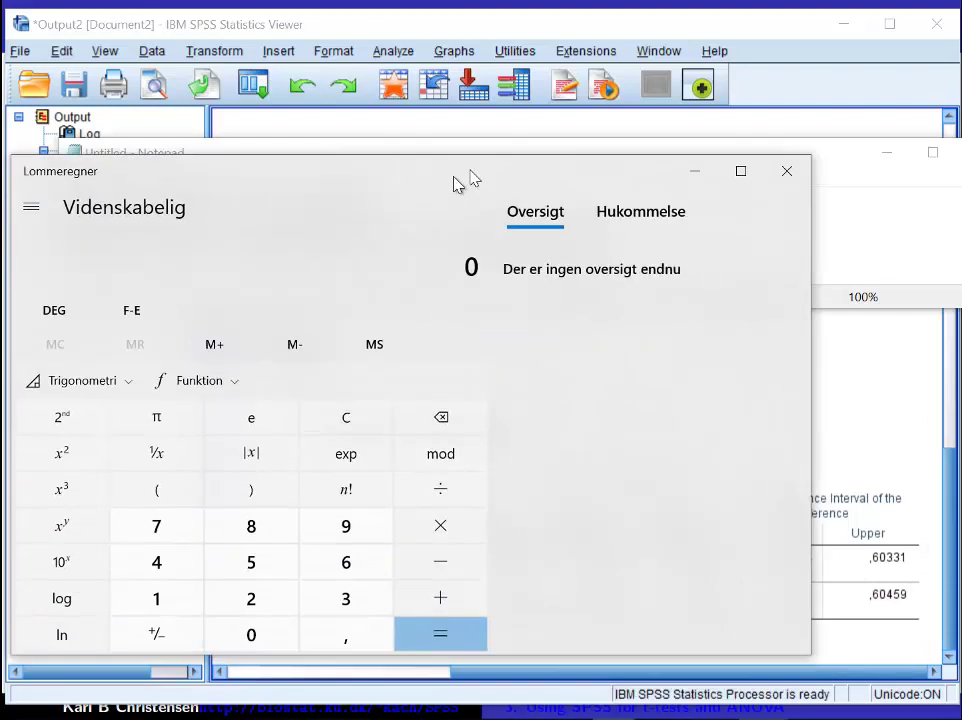
{"action": "left_click", "coordinate": [335, 640]}
{"action": "left_click", "coordinate": [152, 564]}
{"action": "left_click", "coordinate": [372, 564]}
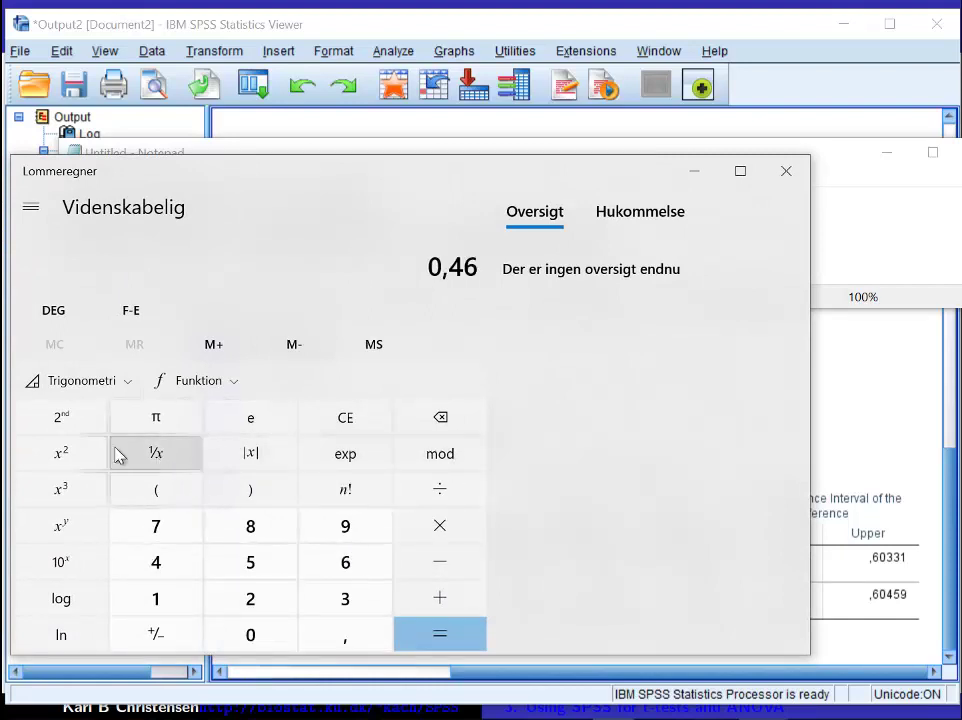
{"action": "left_click", "coordinate": [62, 422]}
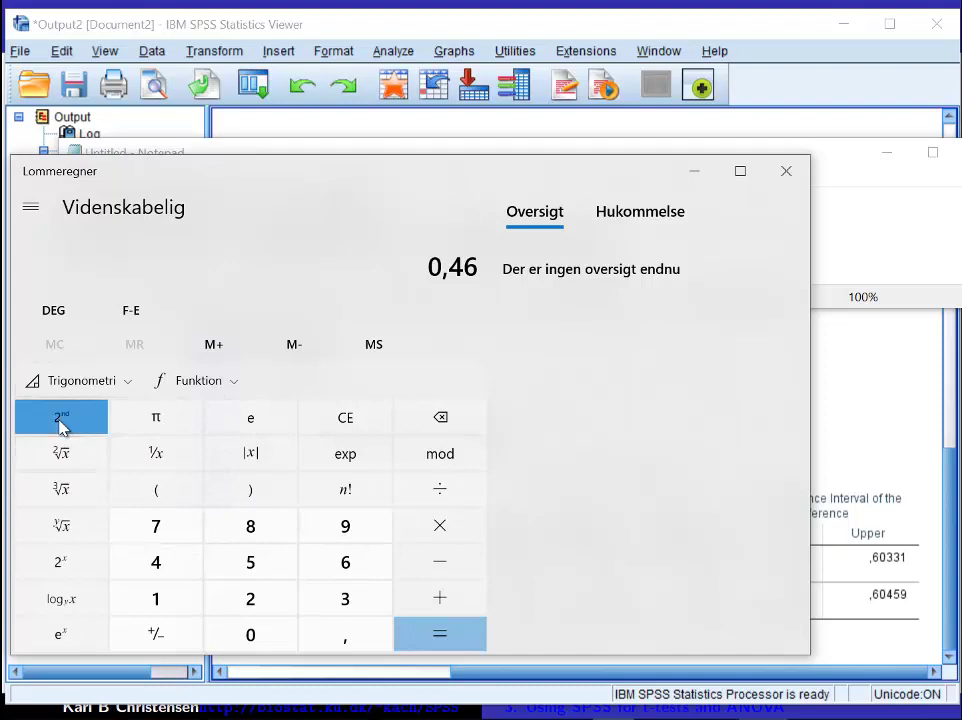
{"action": "left_click", "coordinate": [60, 634]}
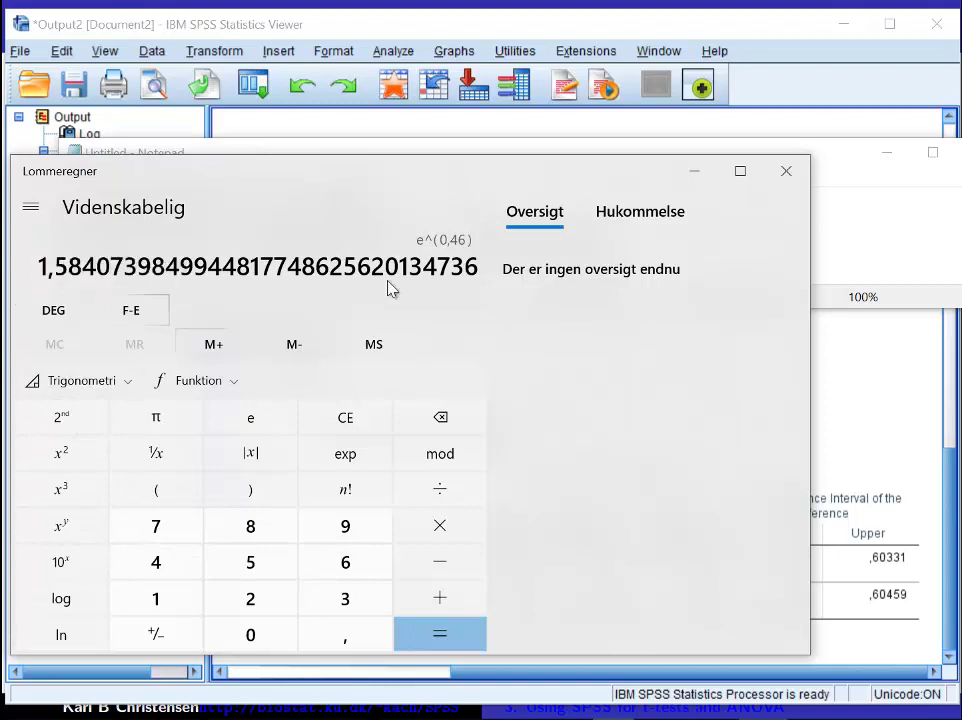
Replace exp(0,46) on Notepad's second line with 1,58.
{"action": "left_click", "coordinate": [872, 230]}
{"action": "key", "text": "Home"}
{"action": "key", "text": "shift+Right"}
{"action": "key", "text": "shift+Right"}
{"action": "key", "text": "shift+Right"}
{"action": "key", "text": "shift+Right"}
{"action": "key", "text": "shift+Right"}
{"action": "key", "text": "shift+Right"}
{"action": "key", "text": "shift+Right"}
{"action": "key", "text": "shift+Right"}
{"action": "key", "text": "shift+Right"}
{"action": "type", "text": "1,58"}
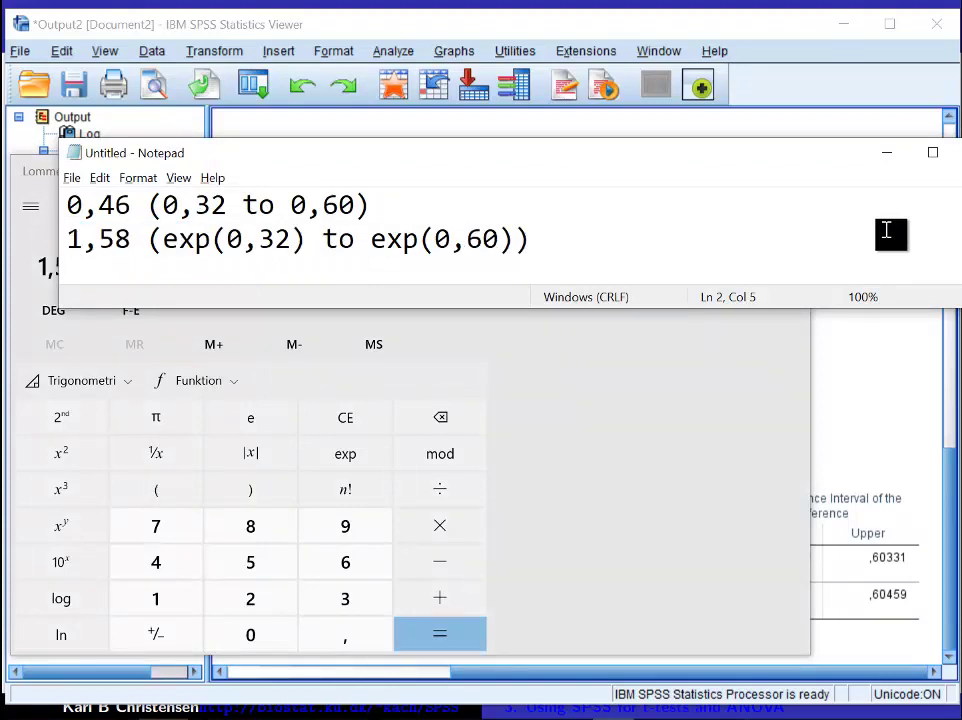
Compute e^0,32 ≈ 1,377 and replace the lower limit in the notes with 1.38.
{"action": "key", "text": "Right"}
{"action": "key", "text": "Right"}
{"action": "key", "text": "Right"}
{"action": "key", "text": "shift+Right"}
{"action": "key", "text": "shift+Right"}
{"action": "key", "text": "shift+Right"}
{"action": "key", "text": "shift+Right"}
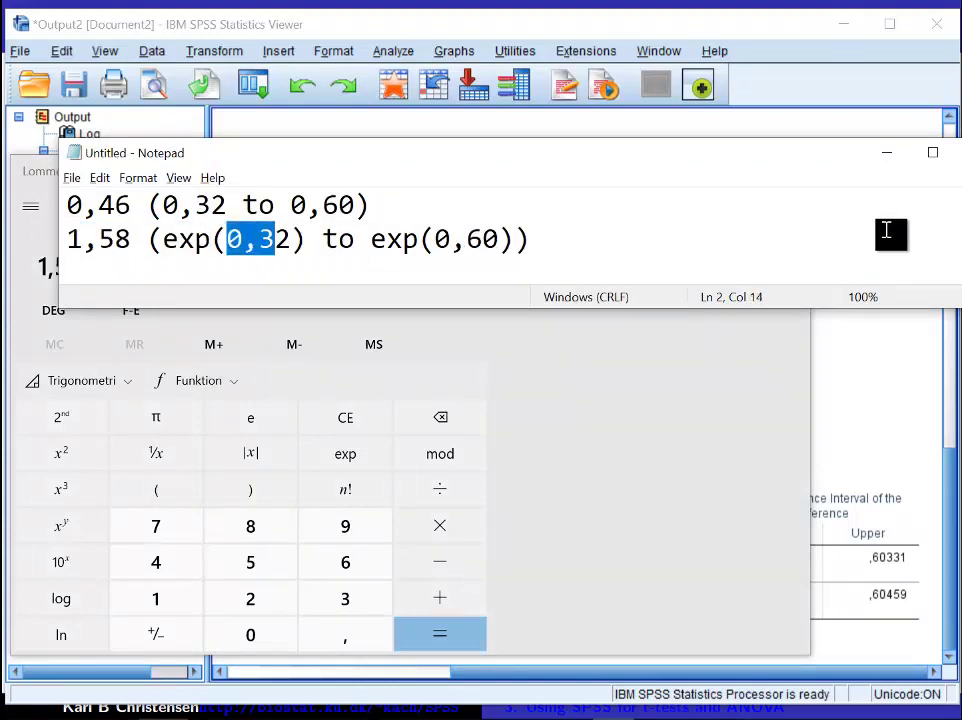
{"action": "key", "text": "BackSpace"}
{"action": "key", "text": "alt+Tab"}
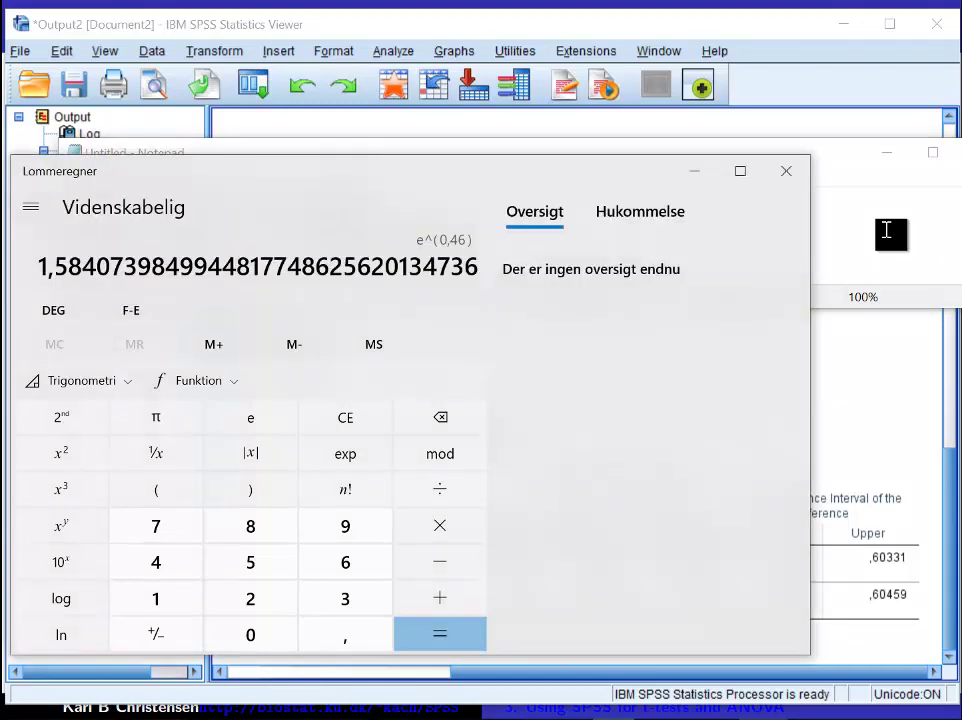
{"action": "type", "text": "0,32"}
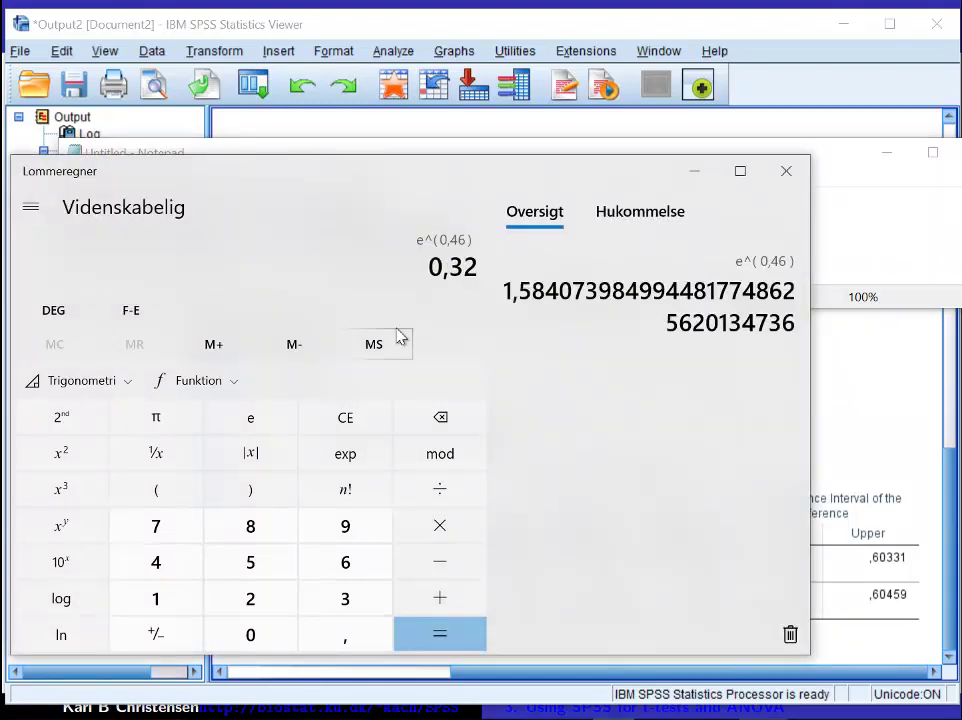
{"action": "left_click", "coordinate": [61, 417]}
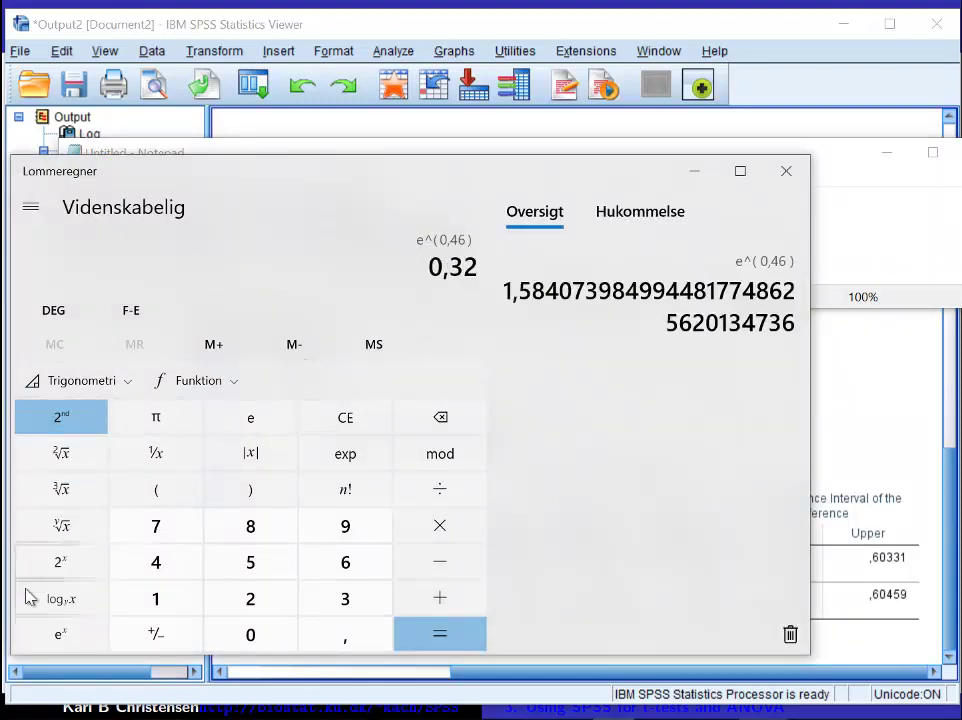
{"action": "left_click", "coordinate": [46, 637]}
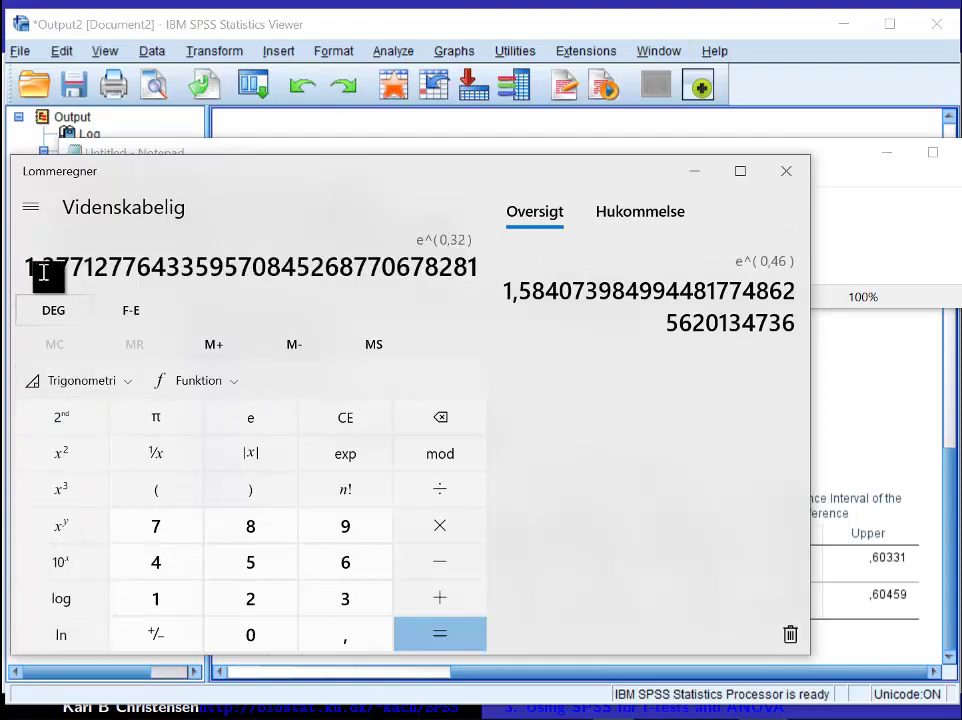
{"action": "key", "text": "alt+Tab"}
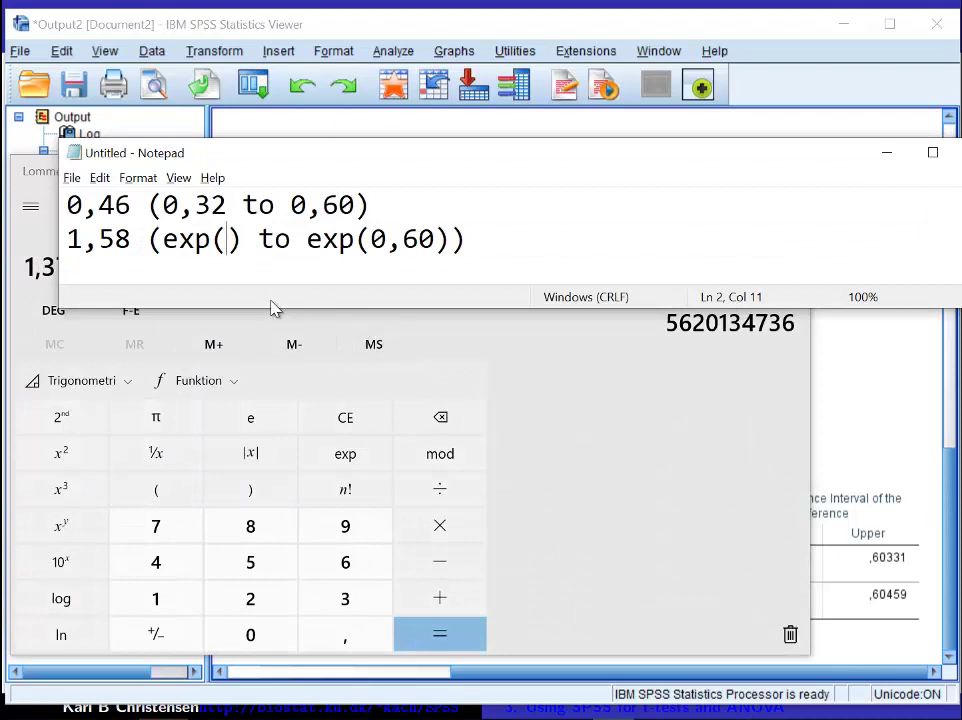
{"action": "key", "text": "BackSpace"}
{"action": "key", "text": "BackSpace"}
{"action": "key", "text": "BackSpace"}
{"action": "key", "text": "BackSpace"}
{"action": "type", "text": "1.38"}
Remove exp(0,60) from the notes and compute e^0,60 ≈ 1,822 in Calculator.
{"action": "key", "text": "Right"}
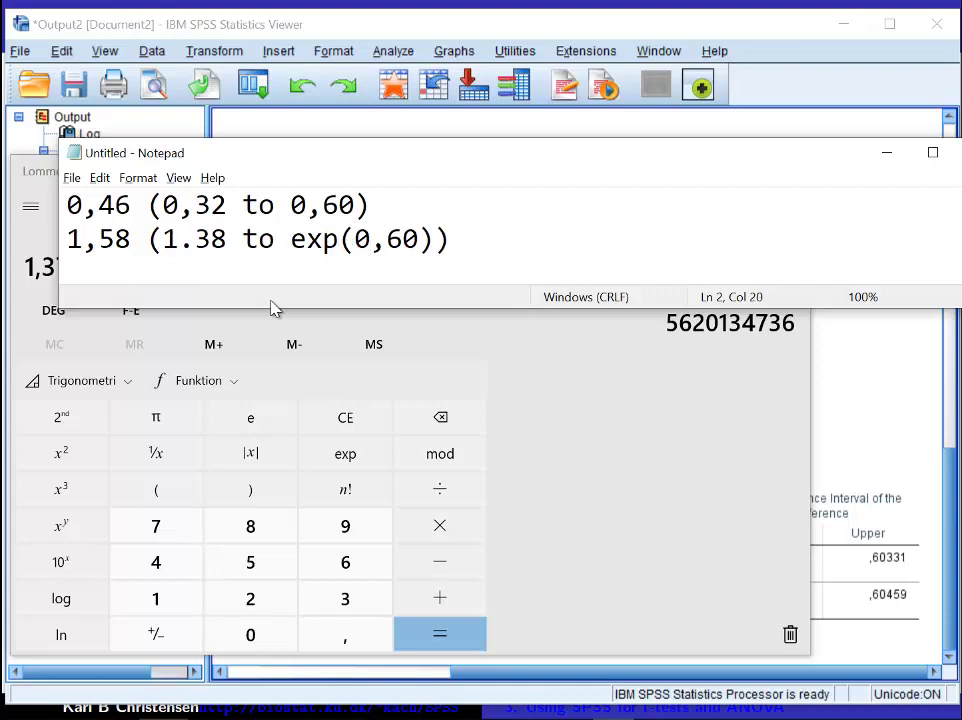
{"action": "key", "text": "shift+Right"}
{"action": "key", "text": "shift+Right"}
{"action": "key", "text": "shift+Right"}
{"action": "key", "text": "shift+Right"}
{"action": "key", "text": "ctrl+c"}
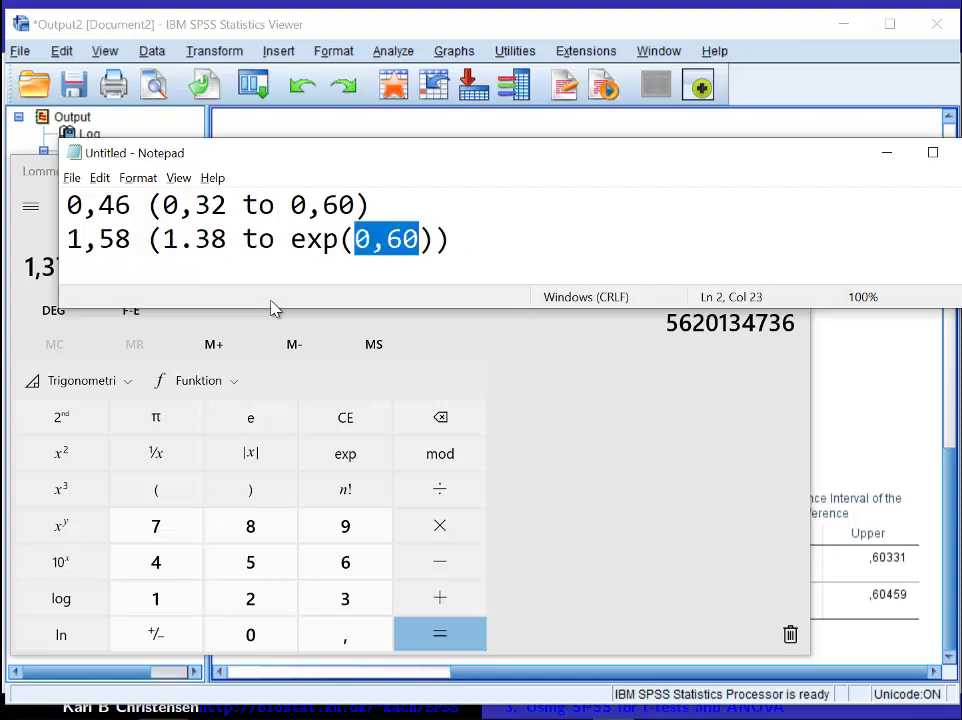
{"action": "key", "text": "BackSpace"}
{"action": "key", "text": "End"}
{"action": "key", "text": "BackSpace"}
{"action": "key", "text": "BackSpace"}
{"action": "key", "text": "BackSpace"}
{"action": "key", "text": "BackSpace"}
{"action": "key", "text": "BackSpace"}
{"action": "key", "text": "BackSpace"}
{"action": "left_click", "coordinate": [273, 310]}
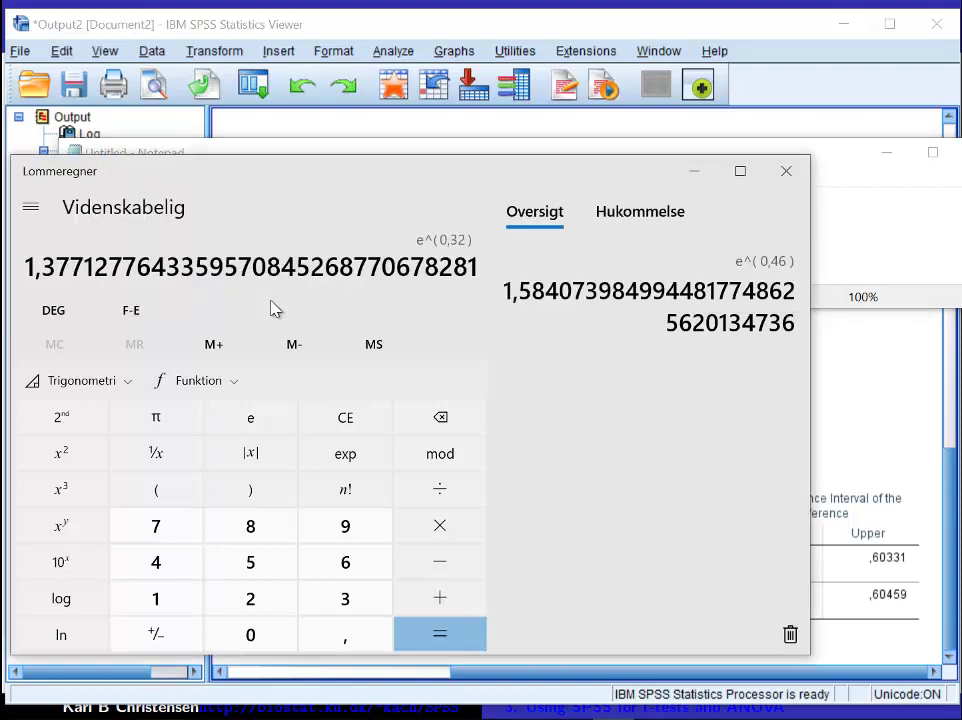
{"action": "key", "text": "ctrl+v"}
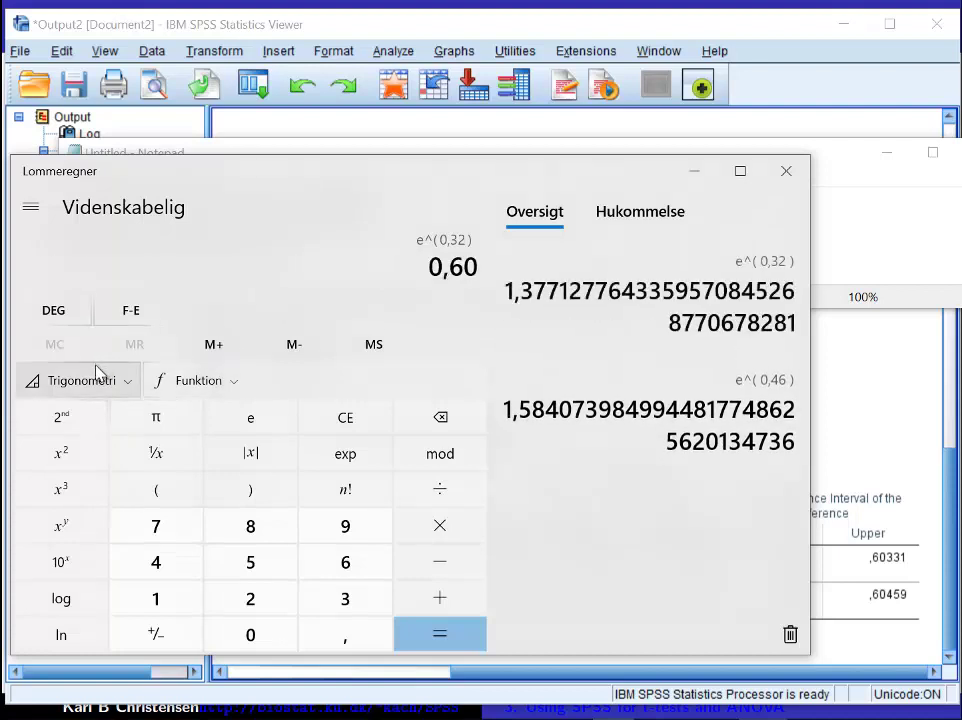
{"action": "left_click", "coordinate": [60, 418]}
{"action": "left_click", "coordinate": [50, 636]}
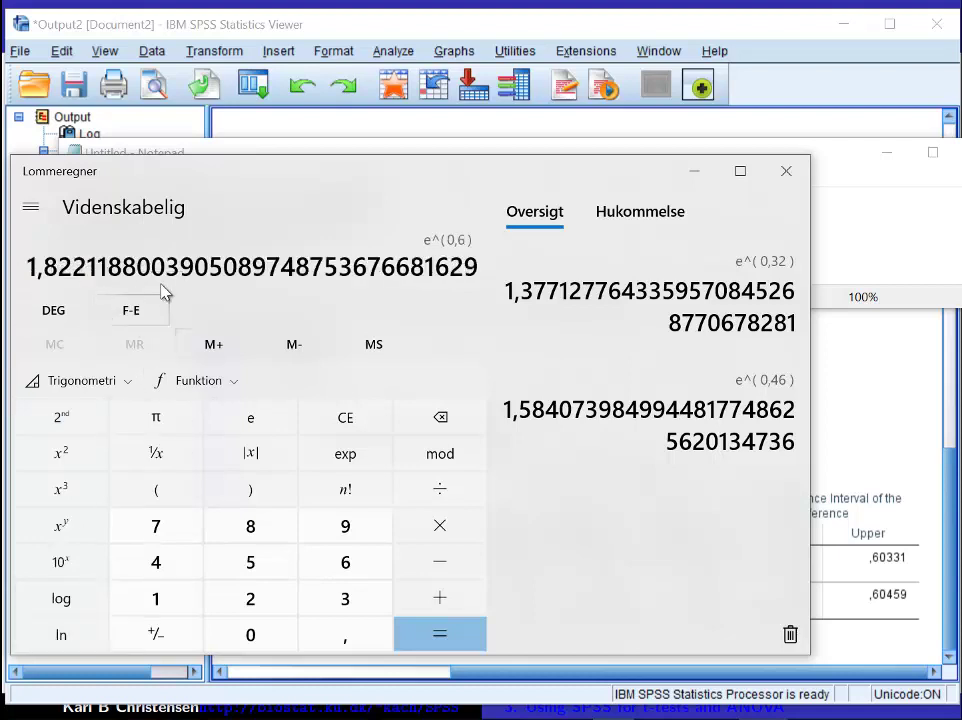
Add 1,82 as the upper limit and change the commas to periods, giving '1.58 (1.38 to 1.82)'.
{"action": "key", "text": "alt+F4"}
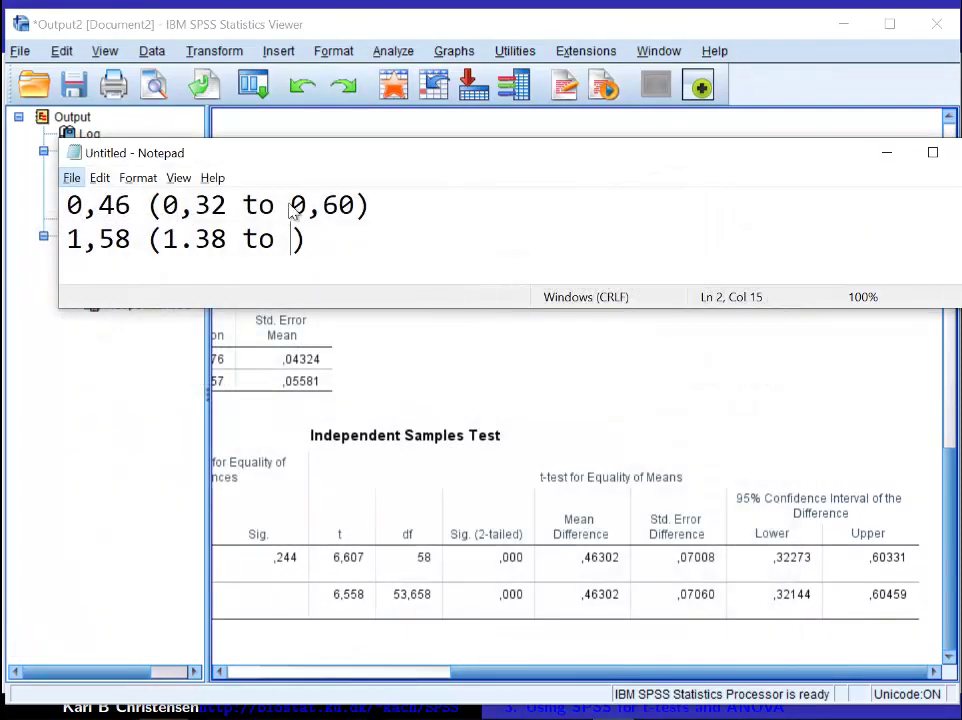
{"action": "type", "text": ","}
{"action": "key", "text": "BackSpace"}
{"action": "type", "text": "1,8"}
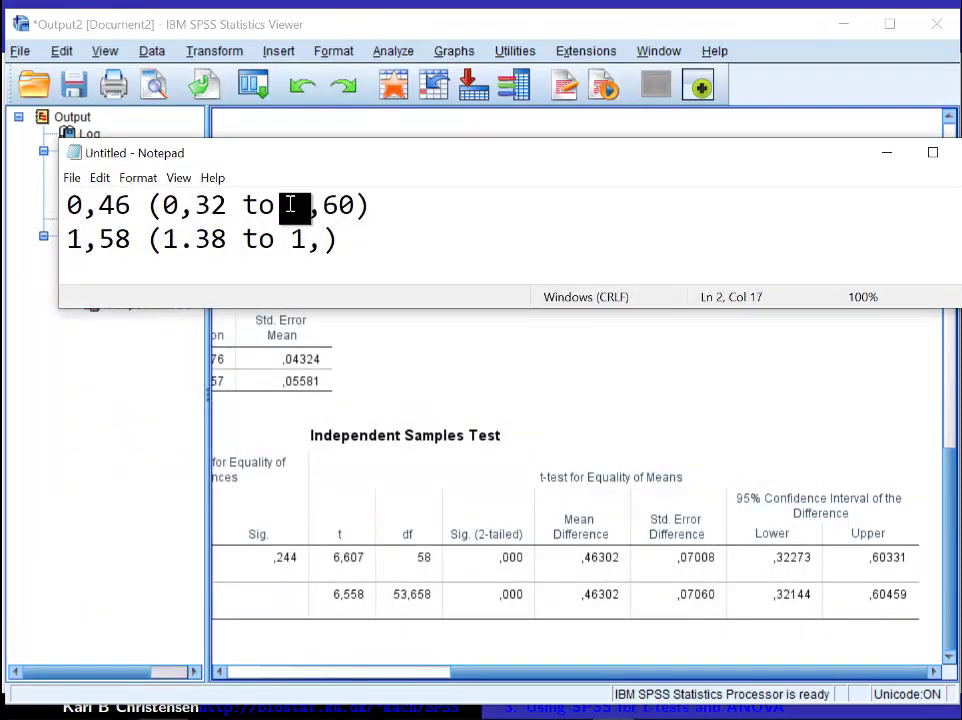
{"action": "type", "text": "2"}
{"action": "key", "text": "BackSpace"}
{"action": "type", "text": ".82"}
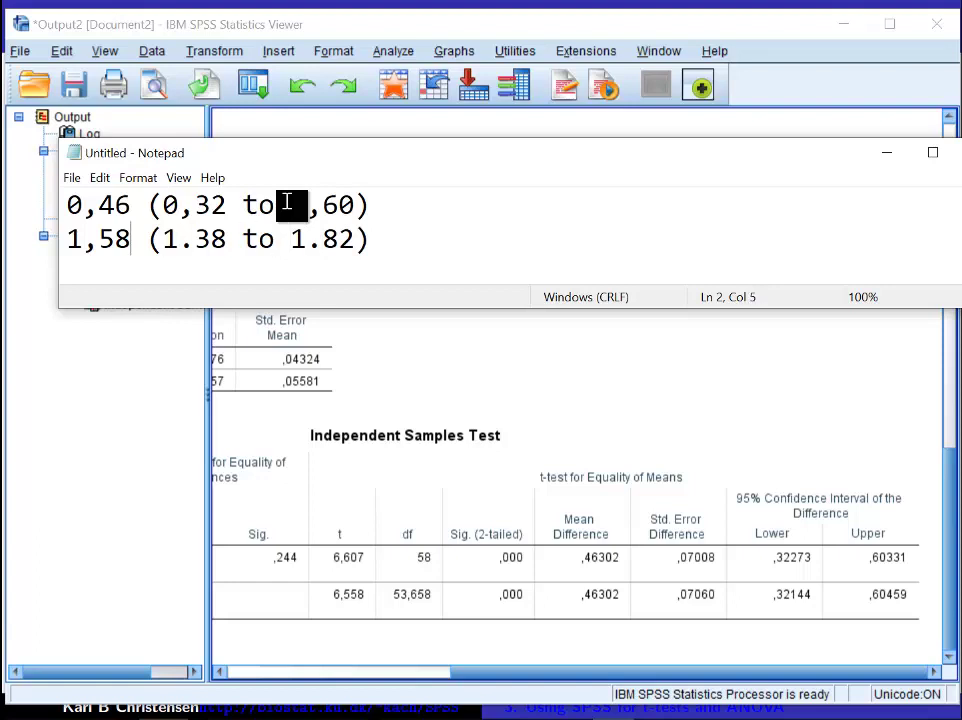
{"action": "key", "text": "BackSpace"}
{"action": "type", "text": "."}
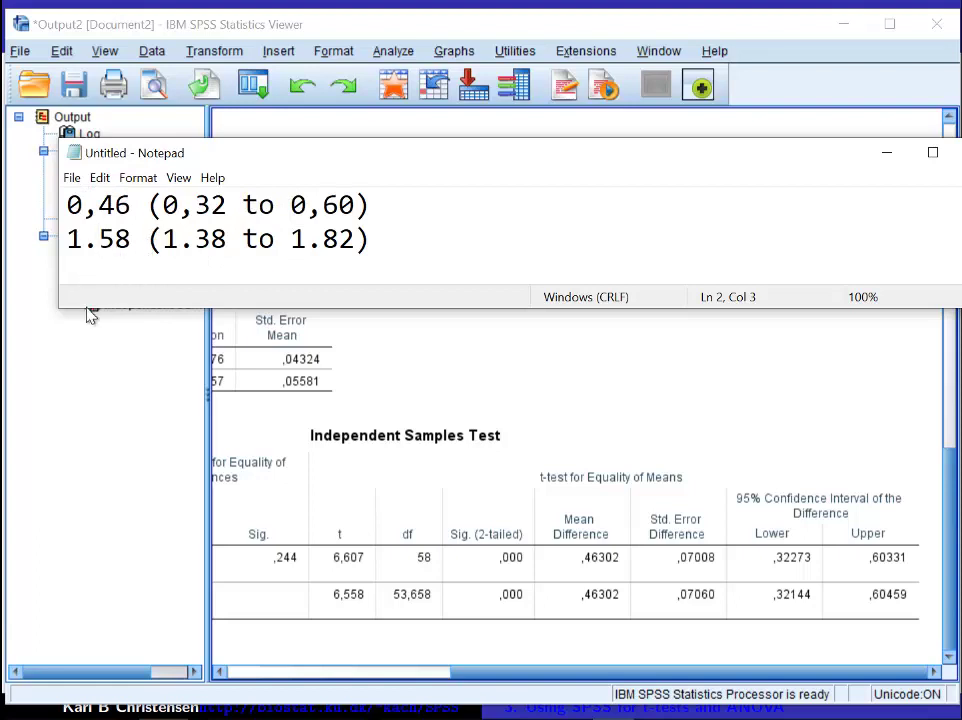
Highlight the decimal parts of 1.58, 1.38 and 1.82 in turn.
{"action": "left_click_drag", "start_coordinate": [98, 238], "coordinate": [130, 236]}
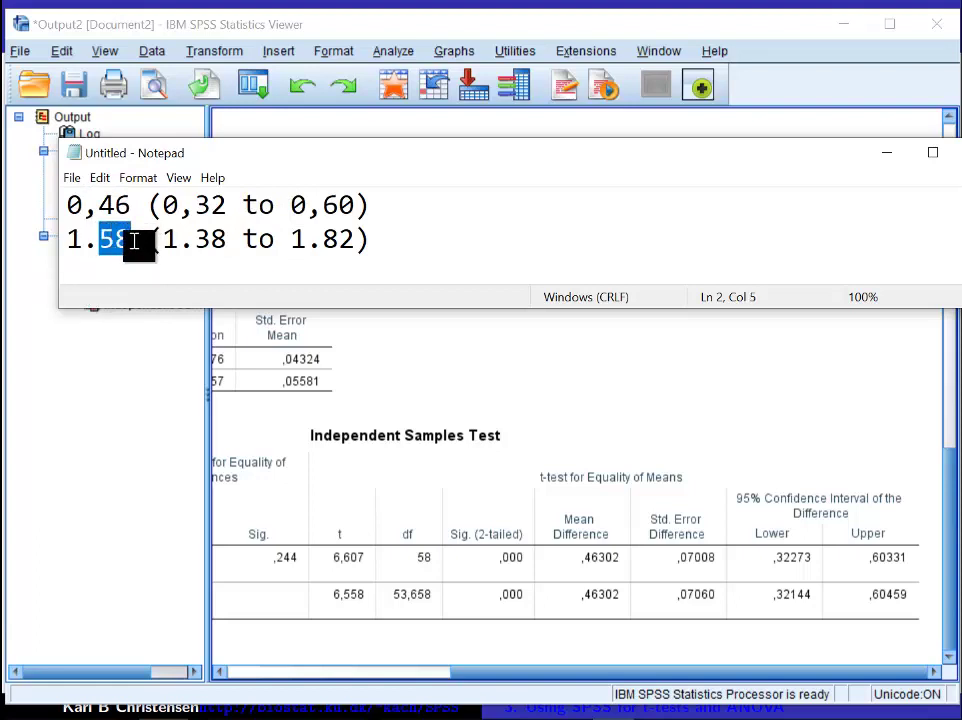
{"action": "left_click", "coordinate": [197, 240]}
{"action": "left_click_drag", "start_coordinate": [199, 240], "coordinate": [232, 248]}
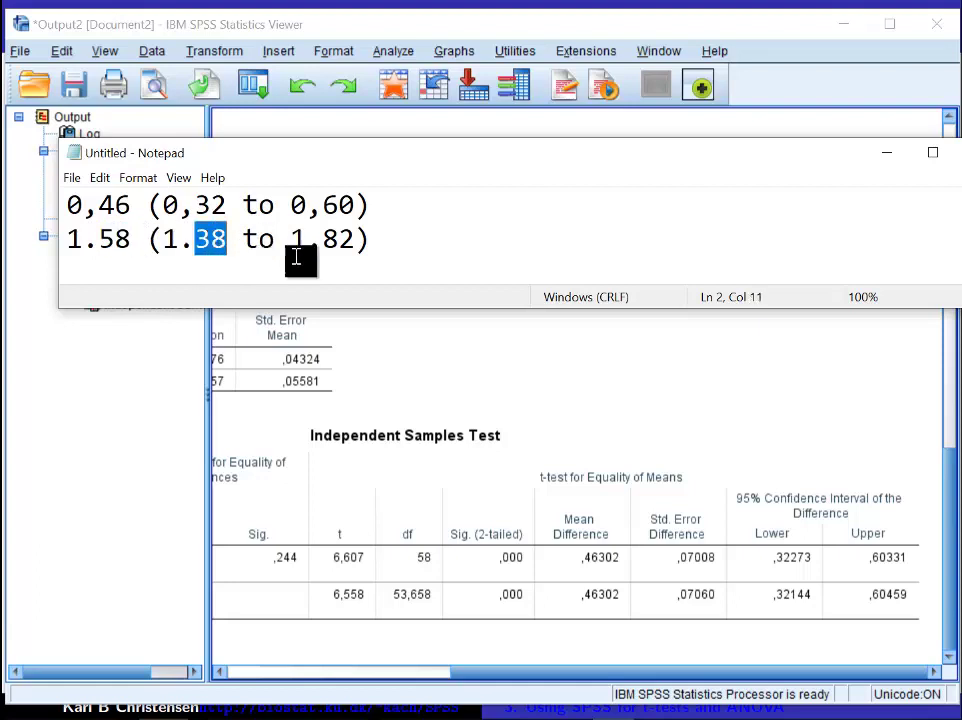
{"action": "left_click", "coordinate": [337, 242]}
{"action": "left_click_drag", "start_coordinate": [337, 242], "coordinate": [356, 242]}
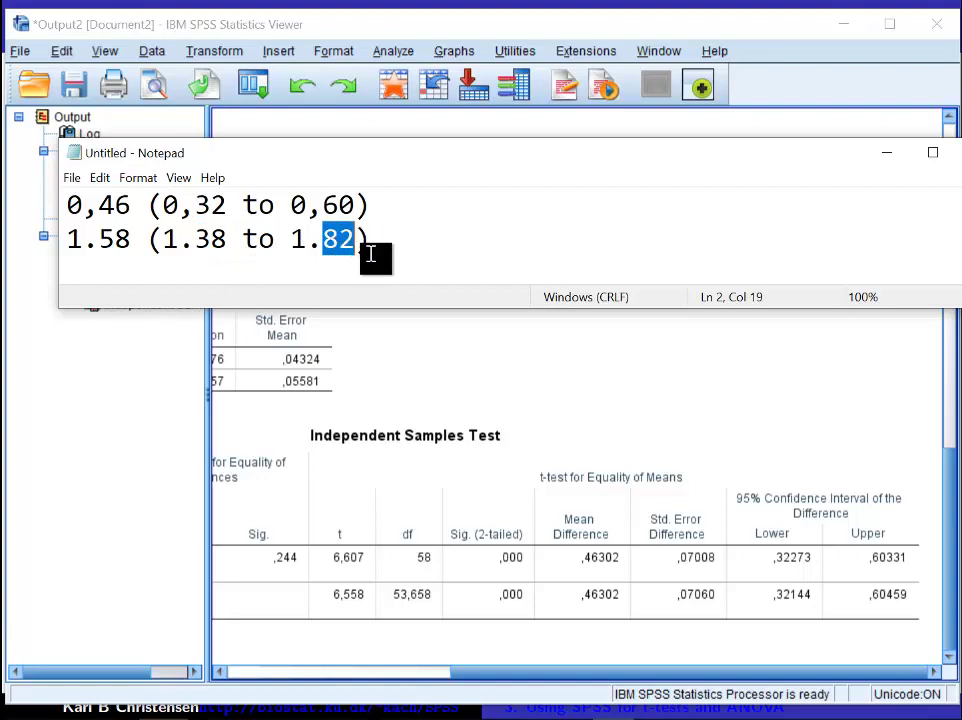